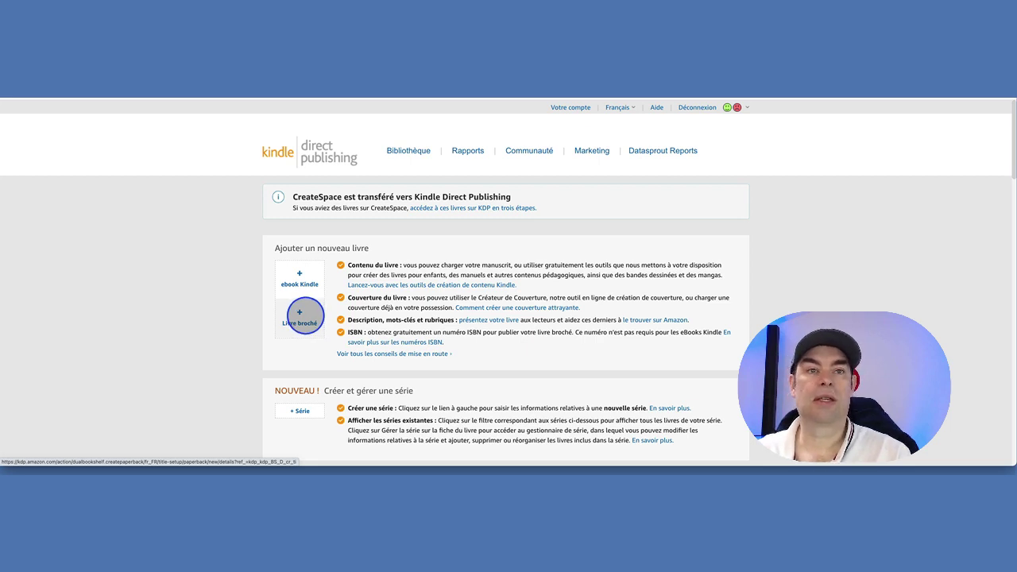
Create a new paperback book and look through the languages available for its main language setting
{"action": "left_click", "coordinate": [314, 313]}
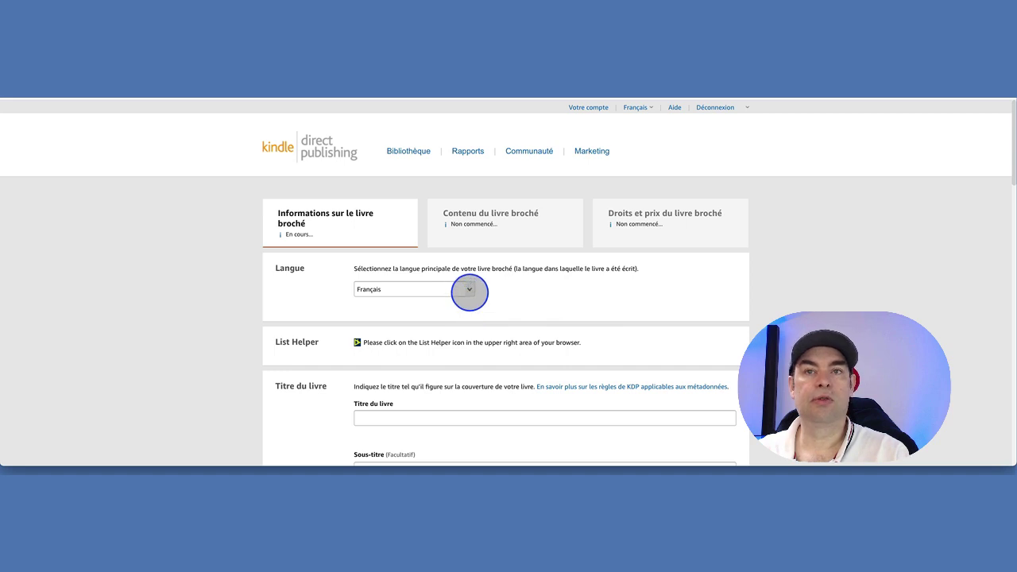
{"action": "left_click", "coordinate": [469, 290]}
{"action": "mouse_move", "coordinate": [472, 312]}
{"action": "left_mouse_down"}
{"action": "mouse_move", "coordinate": [468, 415]}
{"action": "mouse_move", "coordinate": [470, 302]}
{"action": "left_mouse_up"}
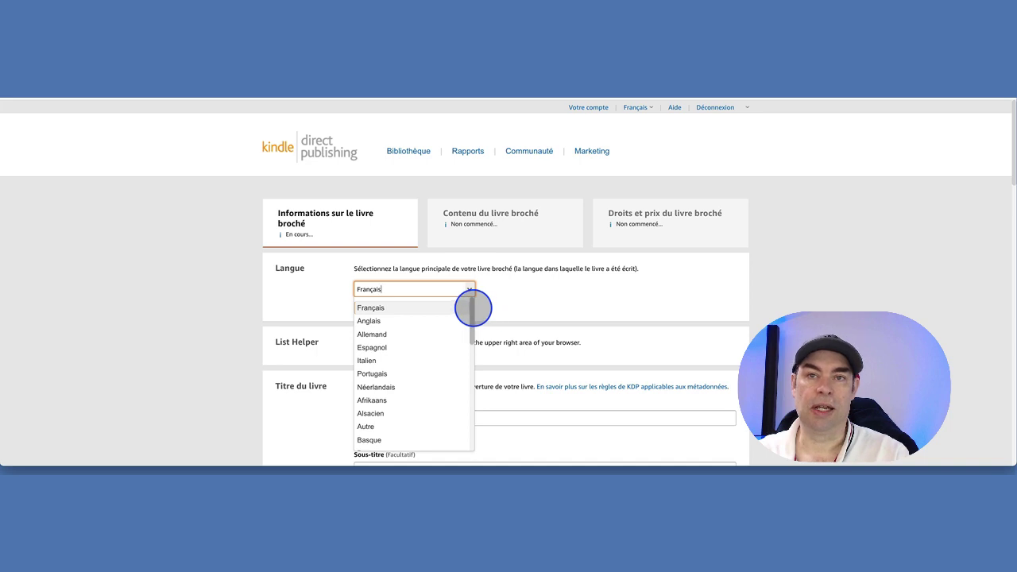
{"action": "left_click", "coordinate": [530, 289]}
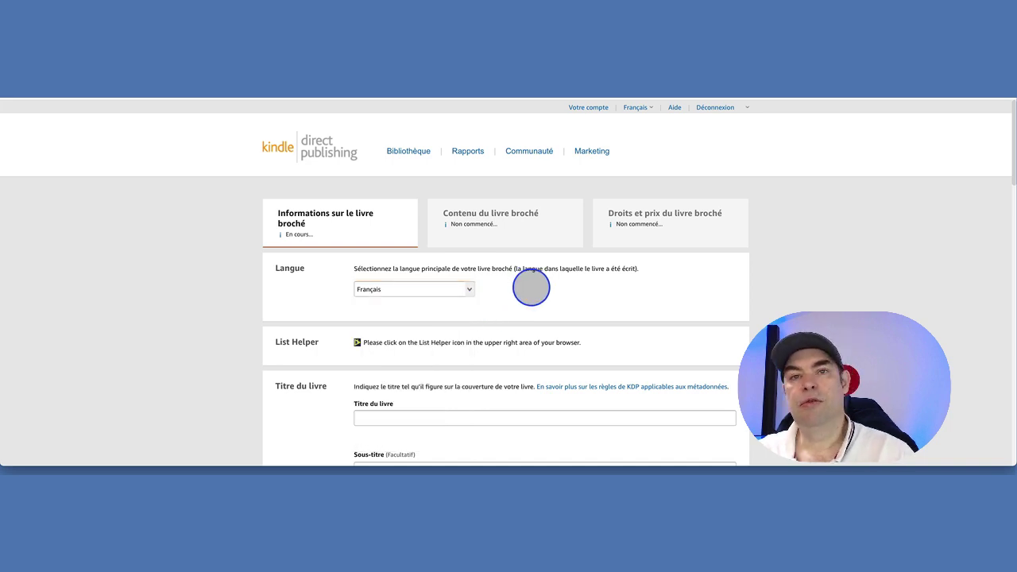
{"action": "left_click", "coordinate": [469, 289]}
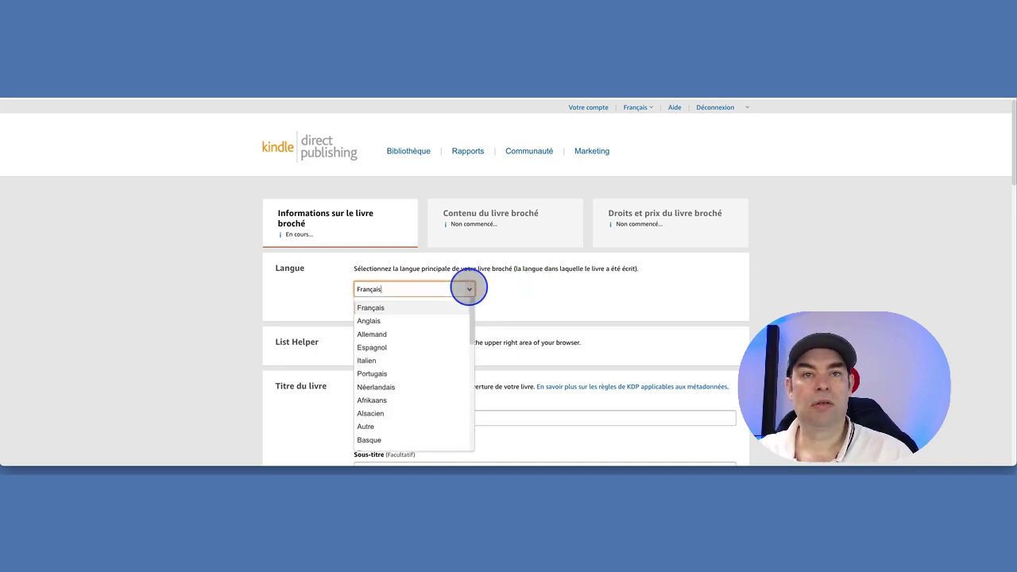
{"action": "left_click_drag", "start_coordinate": [471, 317], "coordinate": [470, 379]}
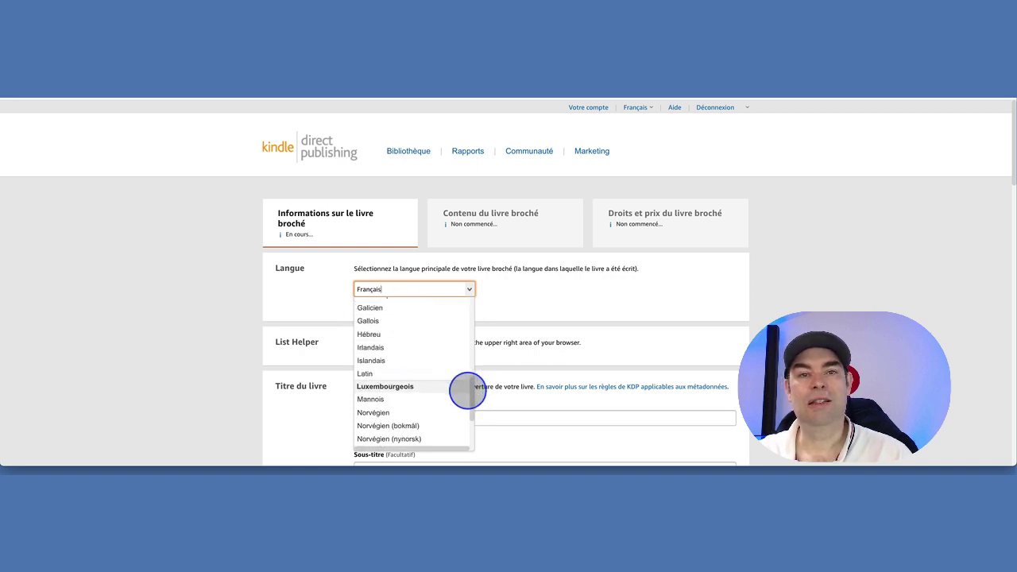
{"action": "left_click_drag", "start_coordinate": [472, 390], "coordinate": [472, 309]}
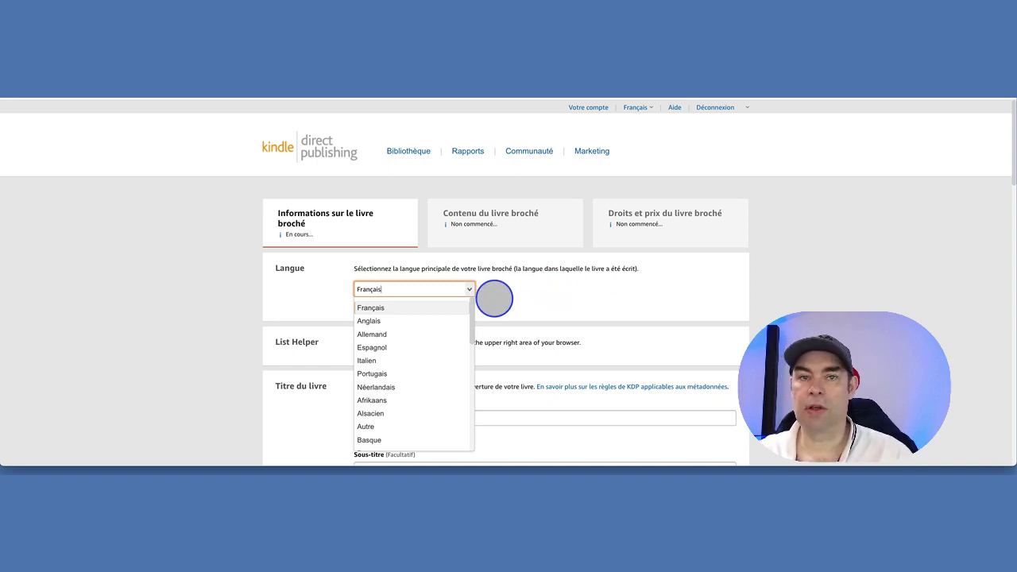
Try Espagnol as the paperback's main language and switch it back to Français
{"action": "left_click_drag", "start_coordinate": [472, 310], "coordinate": [473, 322]}
{"action": "left_click", "coordinate": [380, 304]}
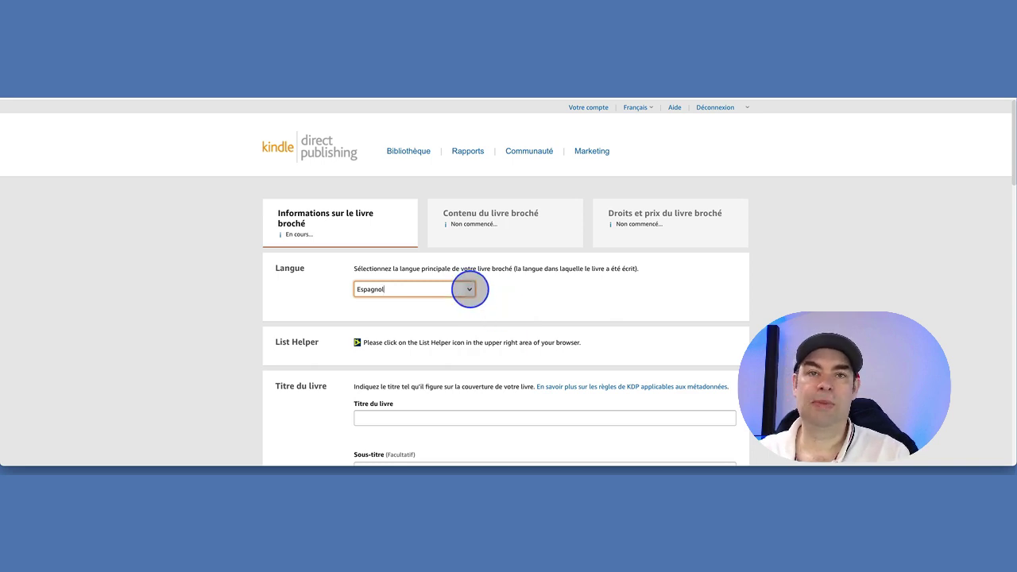
{"action": "key", "text": "f"}
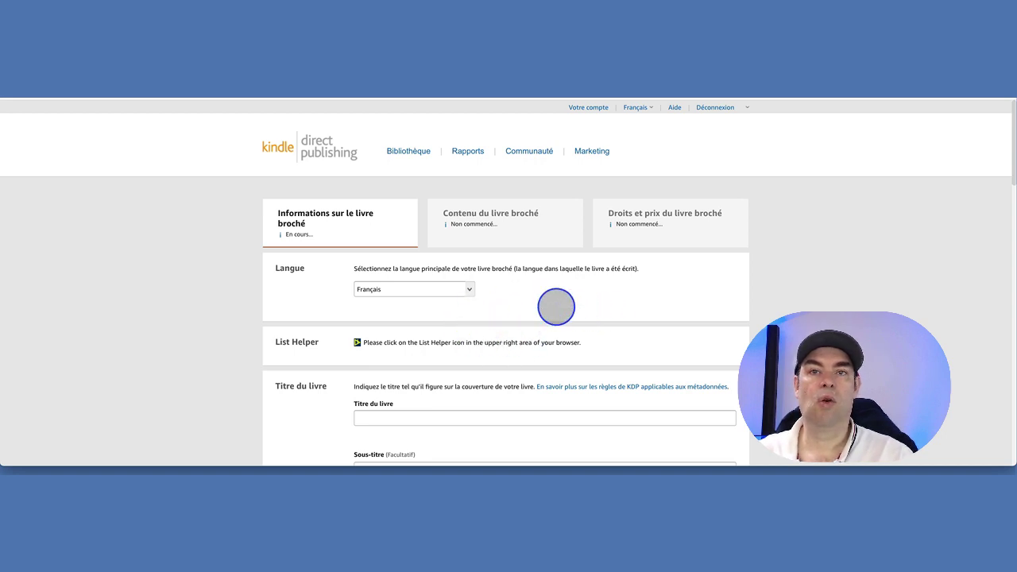
Open the rights and pricing page of the completed paperback and check the list price limits for Amazon.com
{"action": "left_click", "coordinate": [738, 60]}
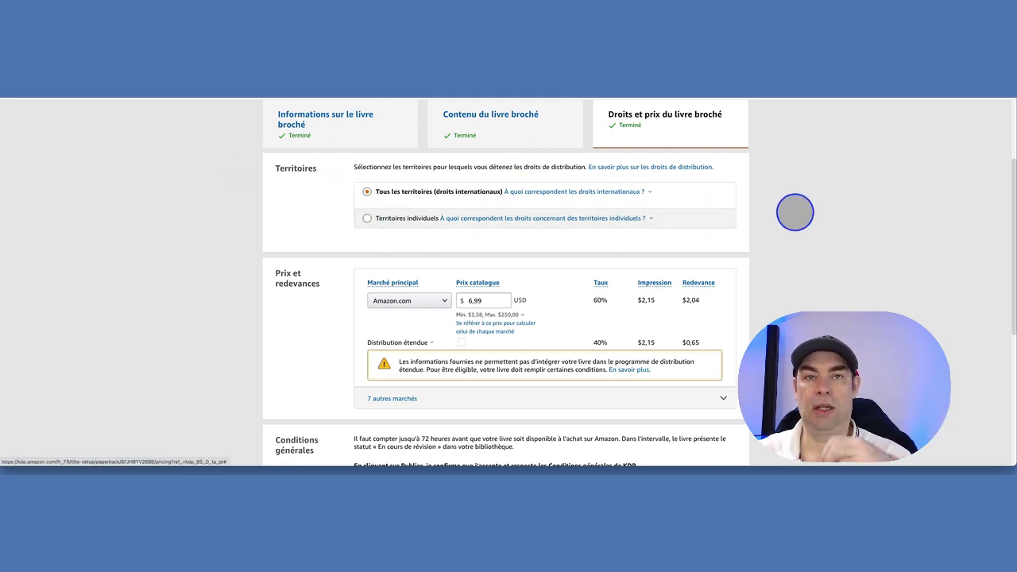
{"action": "left_click", "coordinate": [493, 314]}
{"action": "left_click", "coordinate": [469, 291]}
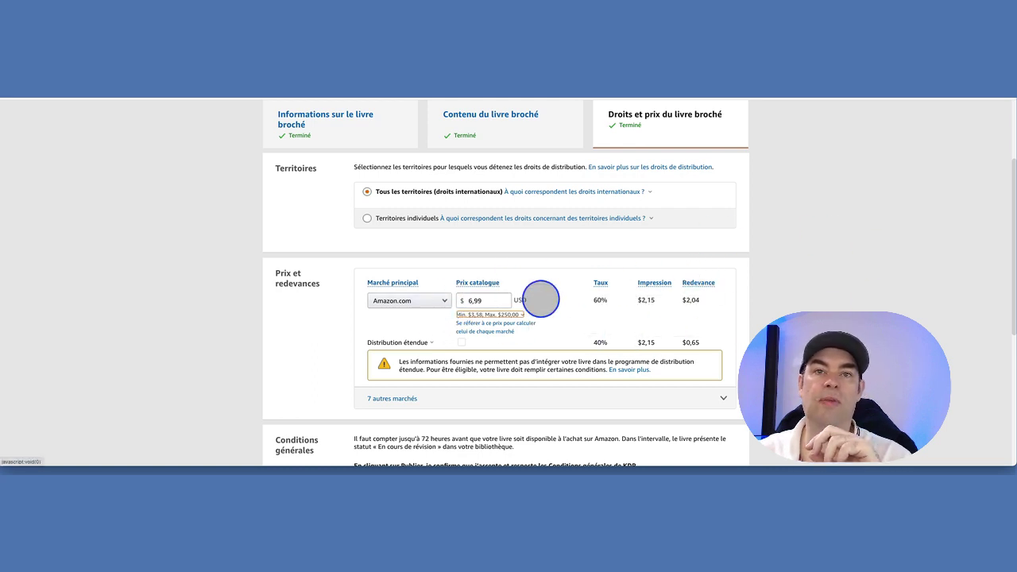
Try Amazon.fr as the paperback's primary marketplace and switch it back to Amazon.com
{"action": "left_click", "coordinate": [448, 302]}
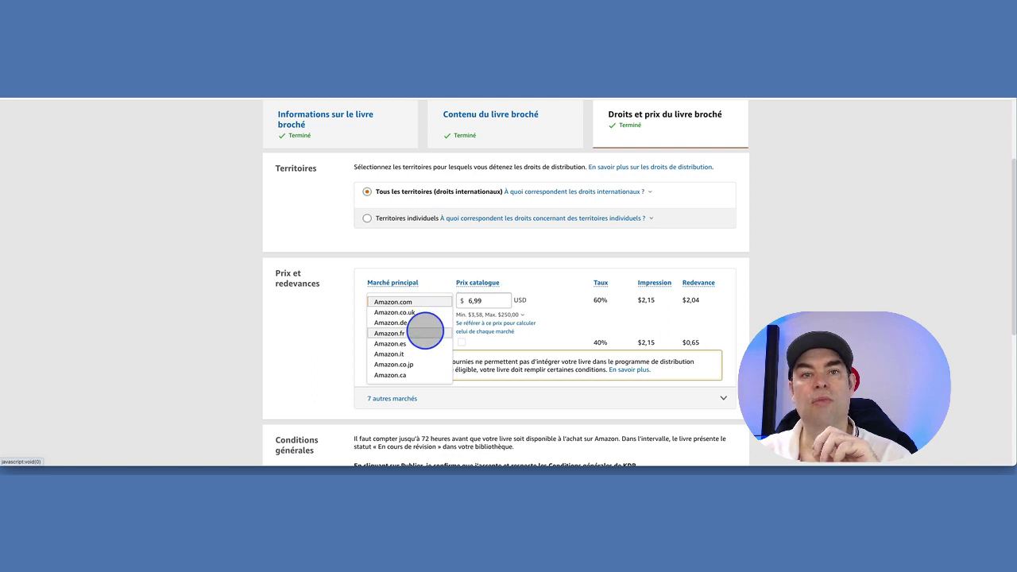
{"action": "left_click", "coordinate": [425, 331]}
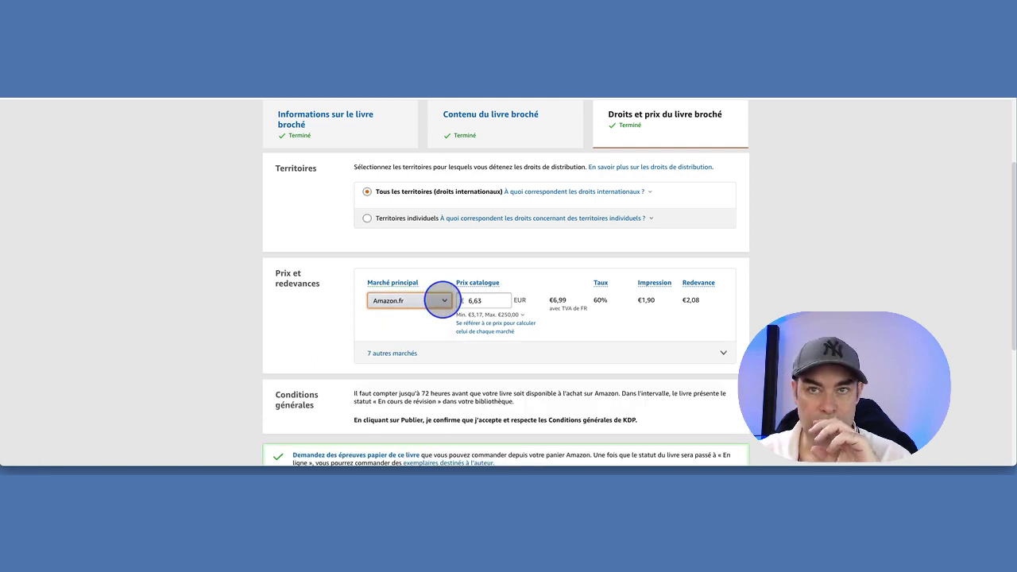
{"action": "left_click", "coordinate": [442, 300]}
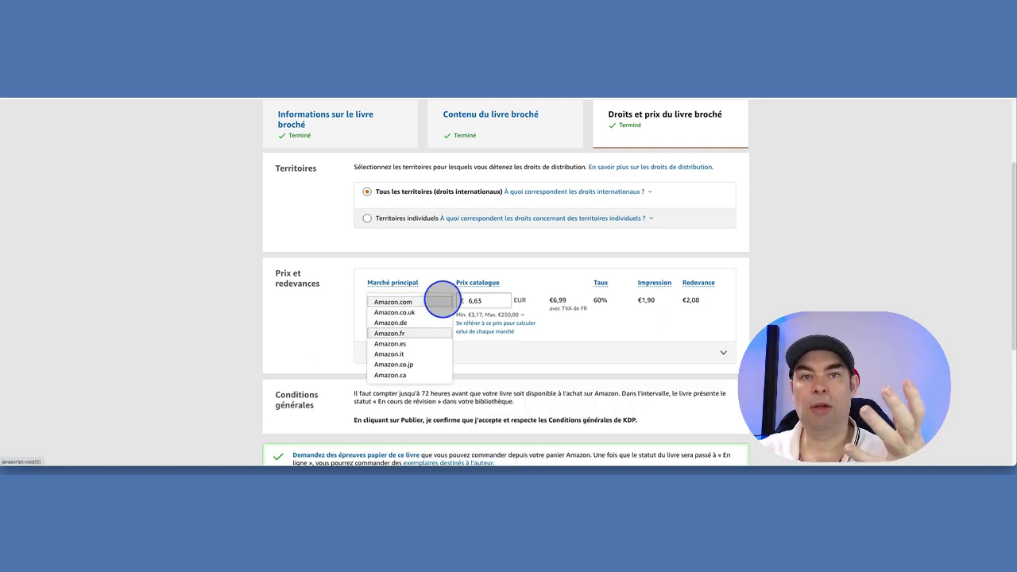
{"action": "left_click", "coordinate": [429, 302]}
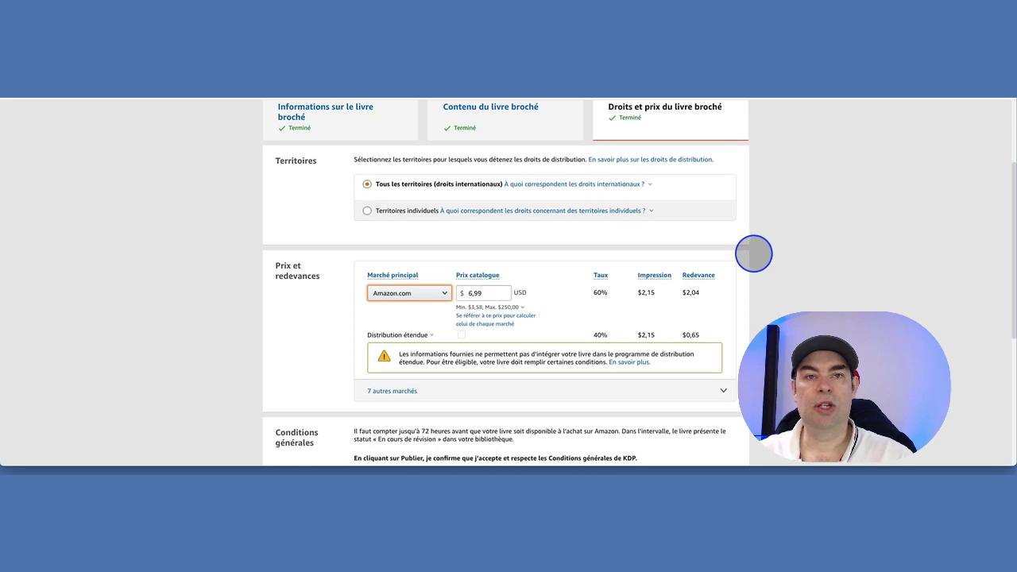
Expand the seven other marketplaces and examine the list price, royalty rate, printing cost and royalty for each
{"action": "scroll", "coordinate": [750, 250], "scroll_direction": "down", "scroll_amount": 3}
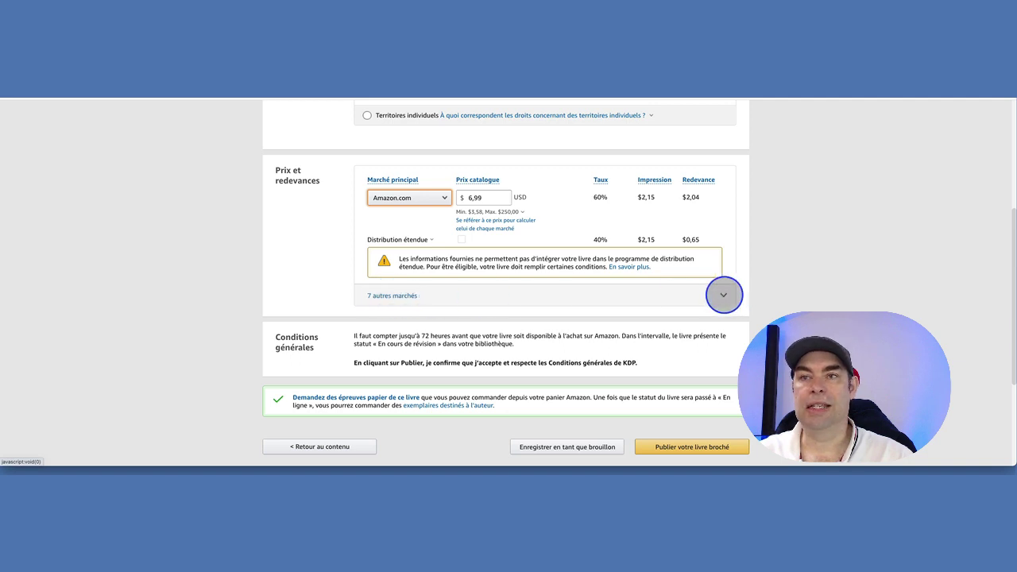
{"action": "left_click", "coordinate": [723, 295]}
{"action": "scroll", "coordinate": [771, 274], "scroll_direction": "down", "scroll_amount": 1}
{"action": "scroll", "coordinate": [771, 274], "scroll_direction": "down", "scroll_amount": 1}
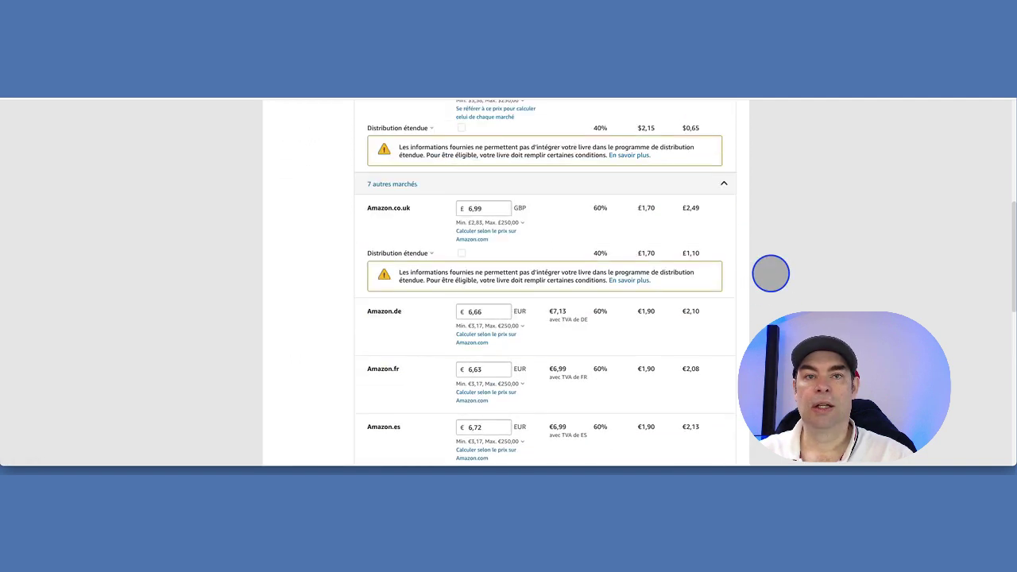
{"action": "scroll", "coordinate": [771, 274], "scroll_direction": "down", "scroll_amount": 1}
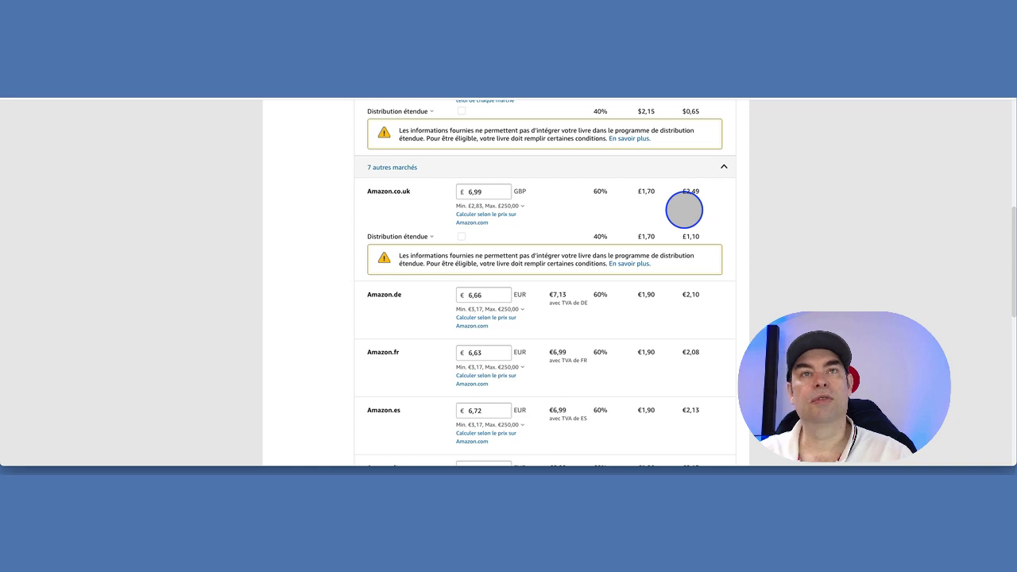
{"action": "scroll", "coordinate": [685, 210], "scroll_direction": "up", "scroll_amount": 1}
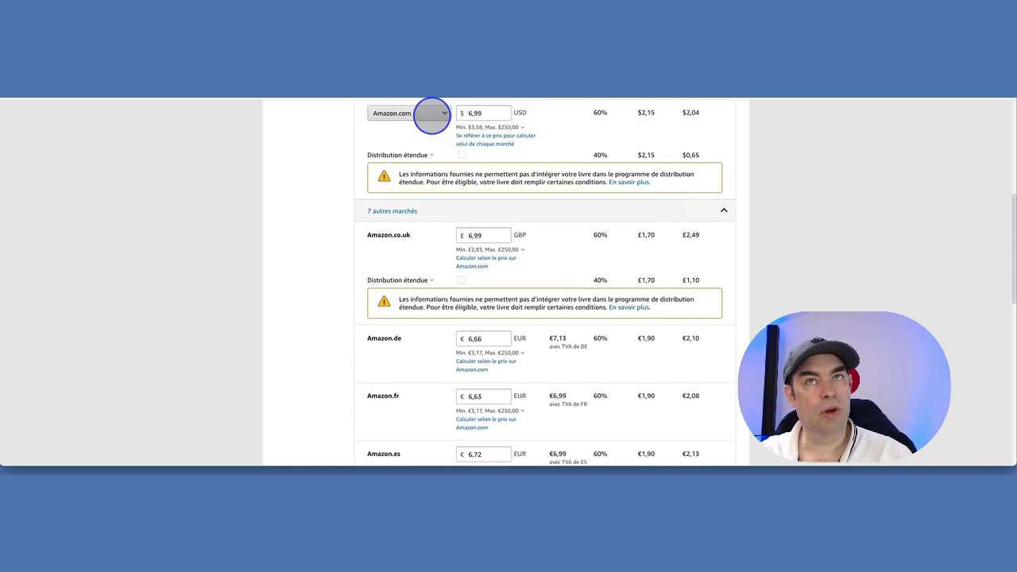
{"action": "scroll", "coordinate": [676, 185], "scroll_direction": "down", "scroll_amount": 1}
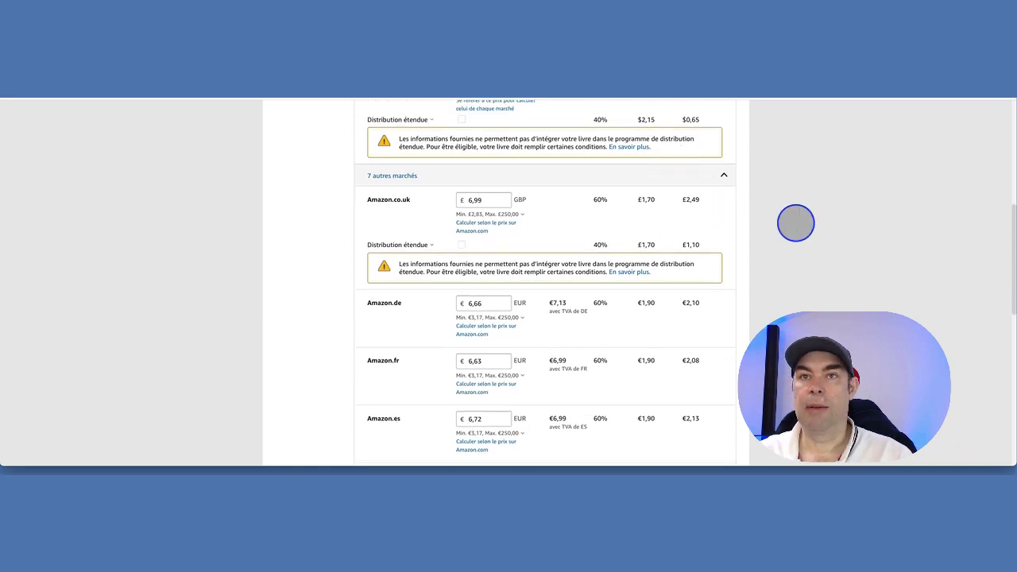
{"action": "scroll", "coordinate": [683, 202], "scroll_direction": "down", "scroll_amount": 1}
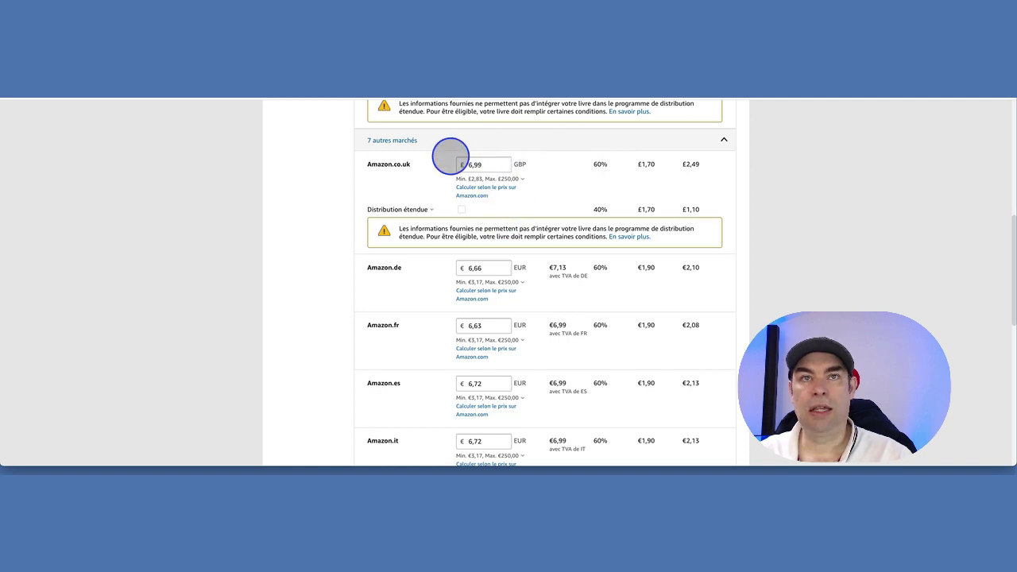
{"action": "scroll", "coordinate": [627, 229], "scroll_direction": "down", "scroll_amount": 2}
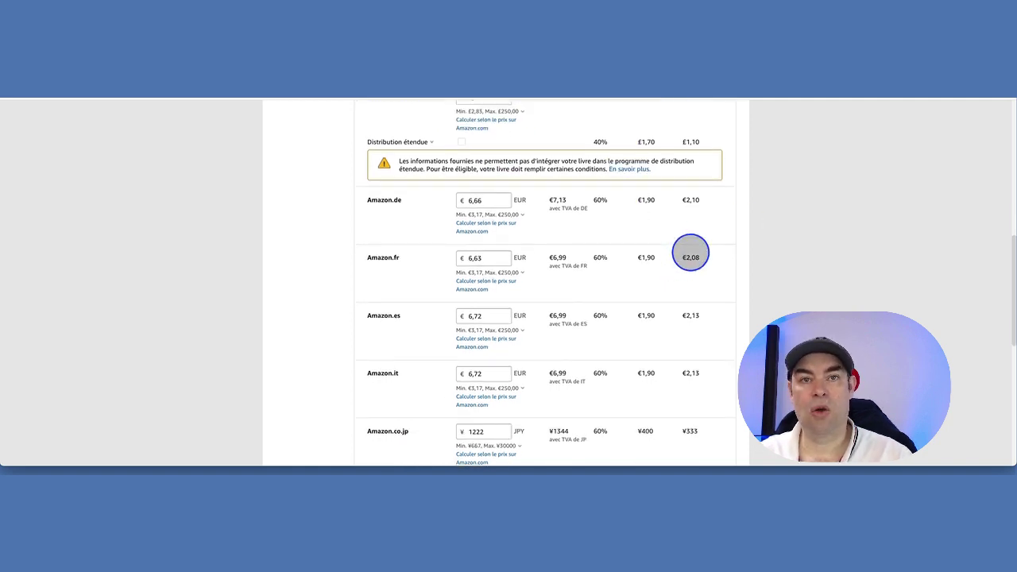
{"action": "scroll", "coordinate": [693, 249], "scroll_direction": "up", "scroll_amount": 3}
{"action": "scroll", "coordinate": [704, 249], "scroll_direction": "down", "scroll_amount": 1}
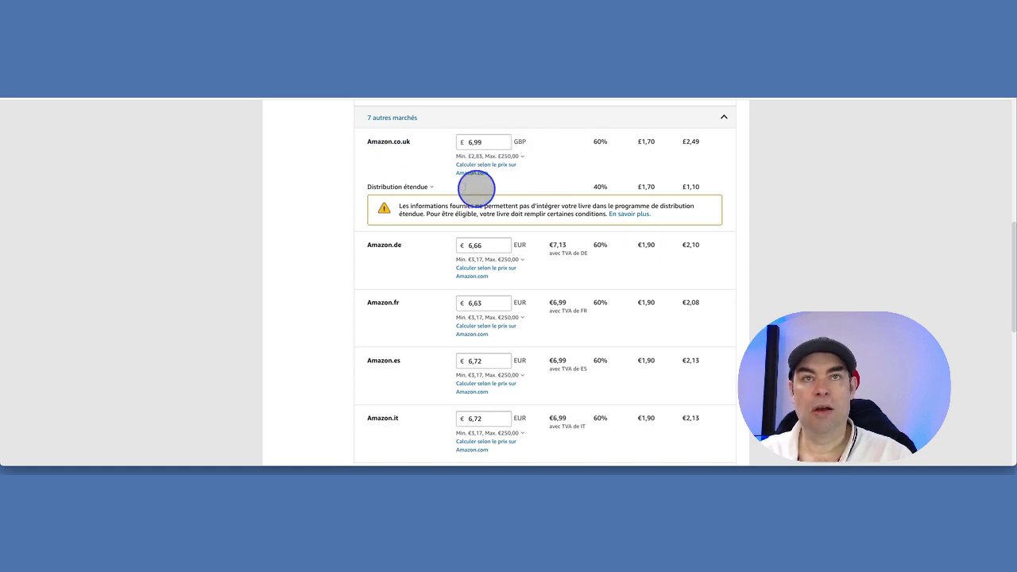
{"action": "scroll", "coordinate": [541, 158], "scroll_direction": "down", "scroll_amount": 2}
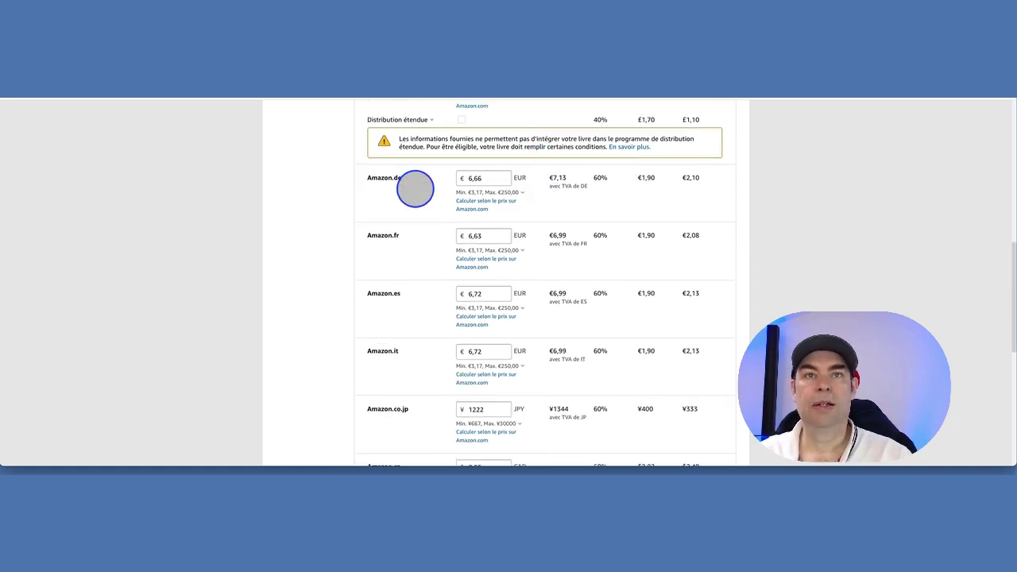
{"action": "scroll", "coordinate": [551, 206], "scroll_direction": "down", "scroll_amount": 2}
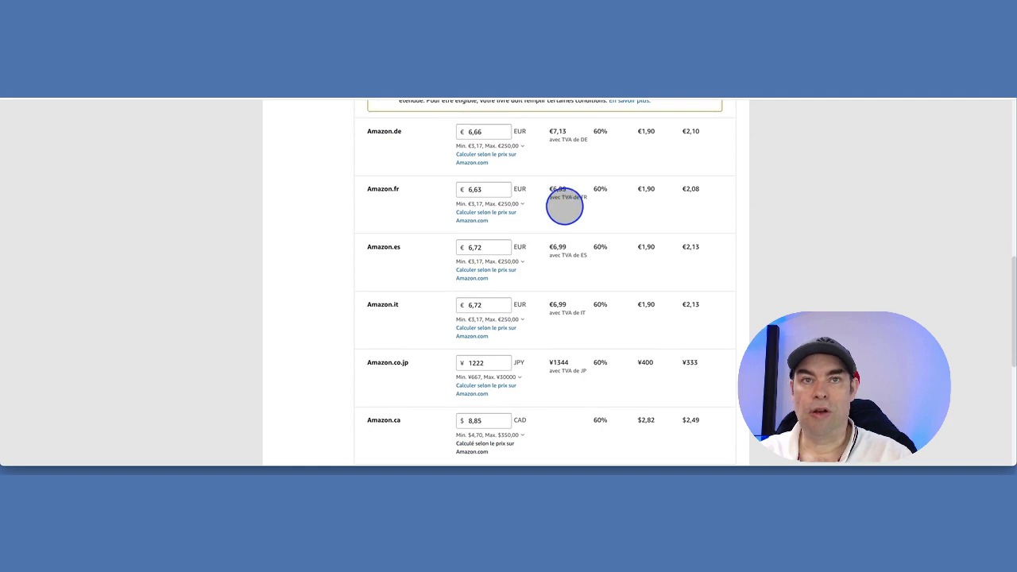
{"action": "scroll", "coordinate": [432, 243], "scroll_direction": "down", "scroll_amount": 3}
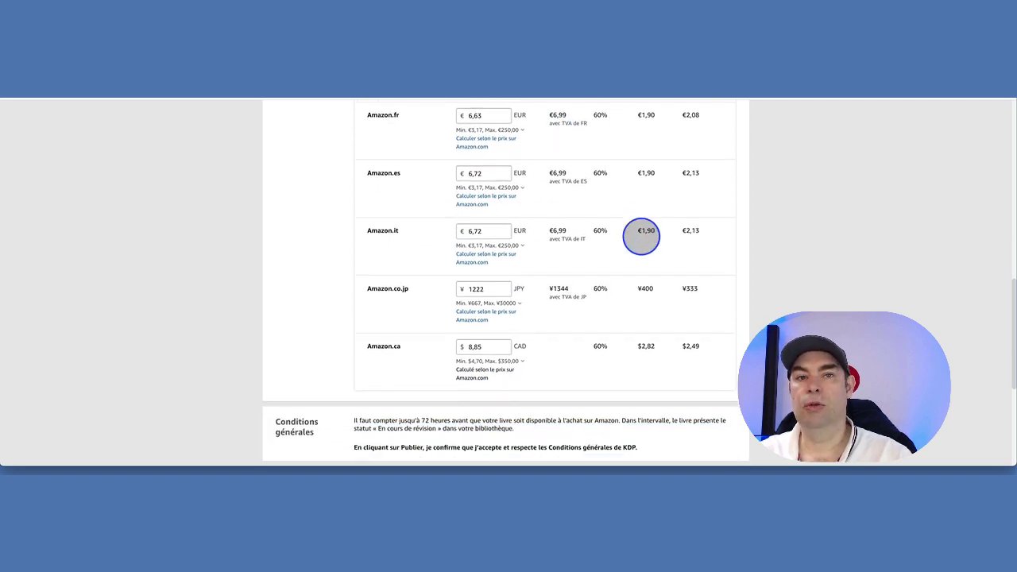
{"action": "scroll", "coordinate": [641, 236], "scroll_direction": "down", "scroll_amount": 1}
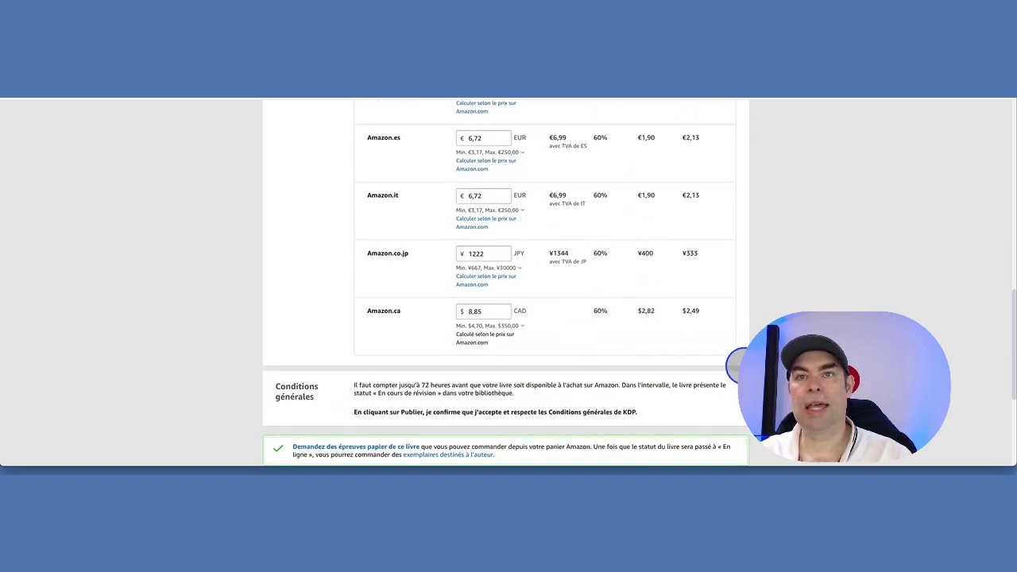
Compare the Amazon.com list price and royalty with those of the other marketplaces from Amazon.co.uk to Amazon.ca
{"action": "scroll", "coordinate": [738, 364], "scroll_direction": "up", "scroll_amount": 8}
{"action": "scroll", "coordinate": [546, 318], "scroll_direction": "up", "scroll_amount": 8}
{"action": "scroll", "coordinate": [545, 318], "scroll_direction": "down", "scroll_amount": 2}
{"action": "scroll", "coordinate": [503, 371], "scroll_direction": "up", "scroll_amount": 2}
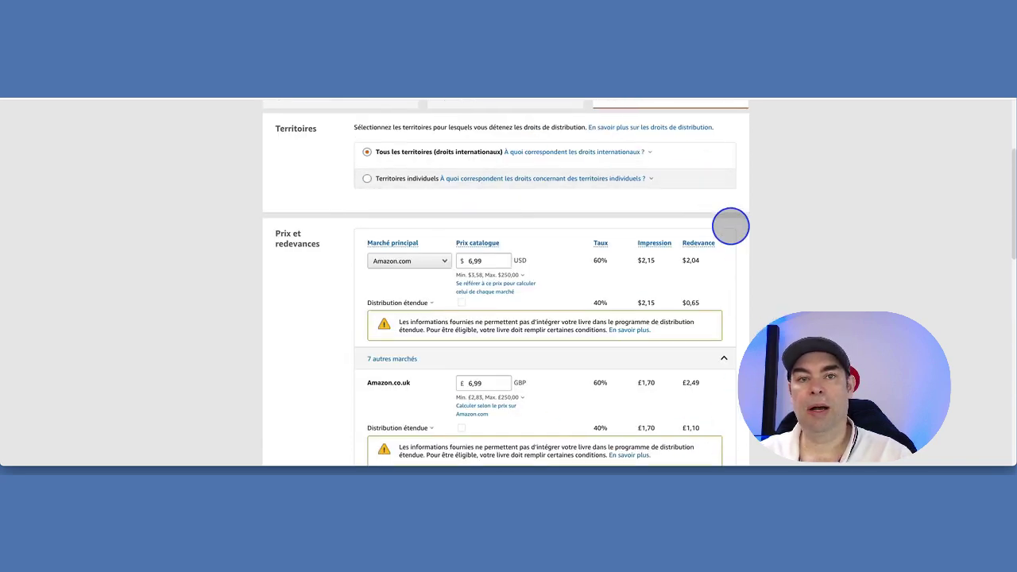
{"action": "scroll", "coordinate": [731, 215], "scroll_direction": "down", "scroll_amount": 8}
{"action": "scroll", "coordinate": [769, 306], "scroll_direction": "up", "scroll_amount": 3}
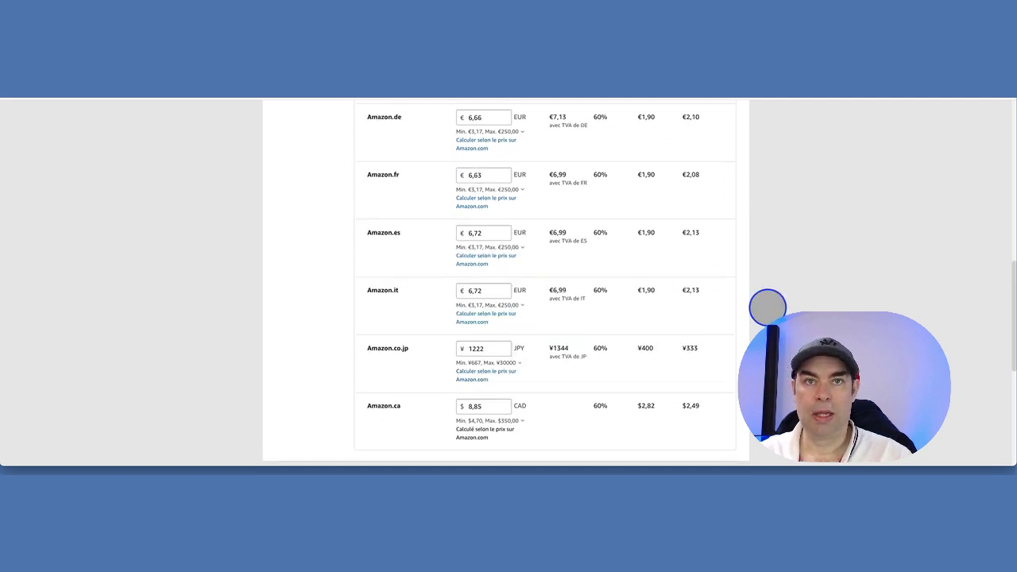
{"action": "scroll", "coordinate": [768, 306], "scroll_direction": "up", "scroll_amount": 2}
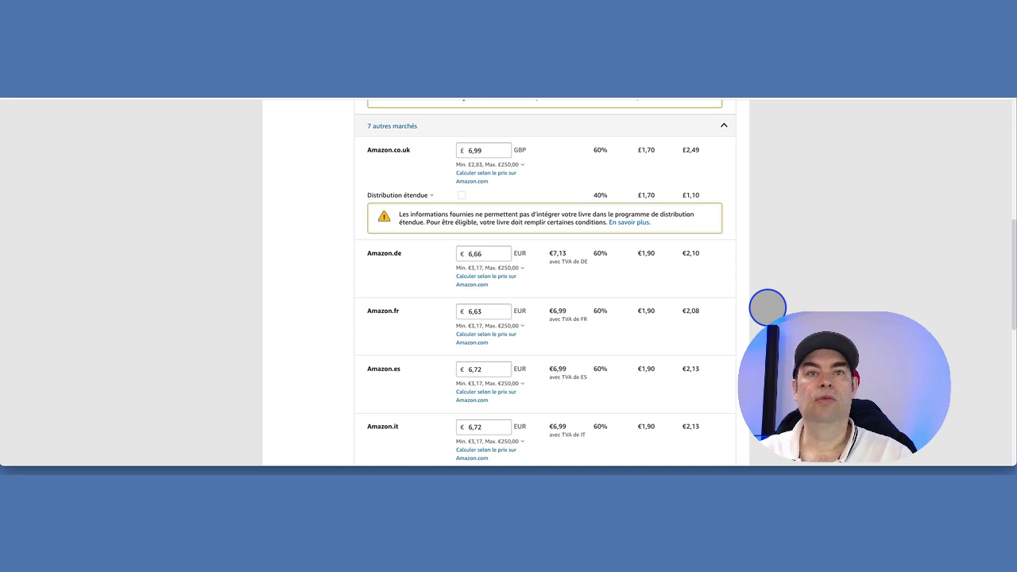
{"action": "scroll", "coordinate": [768, 307], "scroll_direction": "down", "scroll_amount": 3}
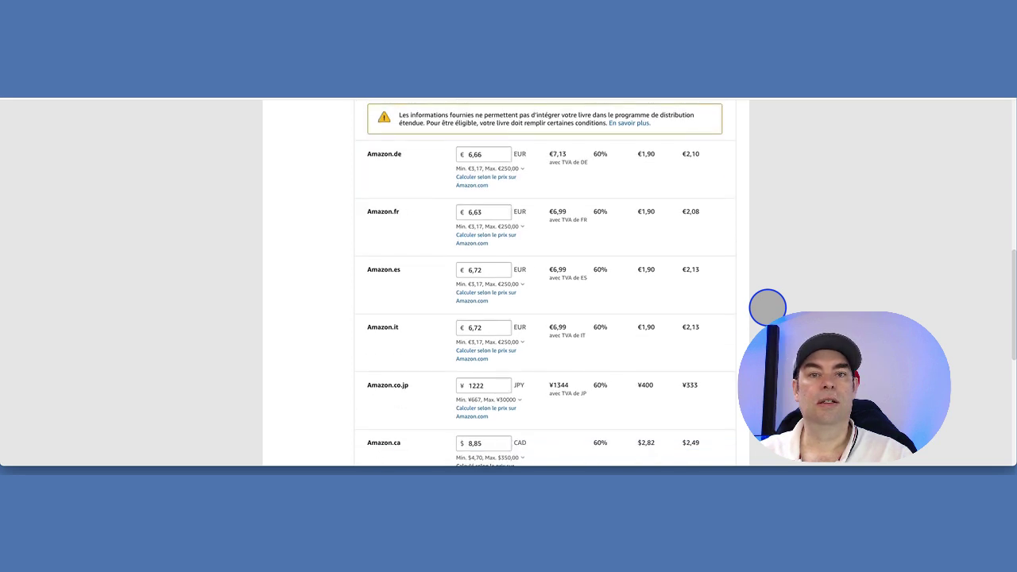
{"action": "scroll", "coordinate": [768, 307], "scroll_direction": "up", "scroll_amount": 3}
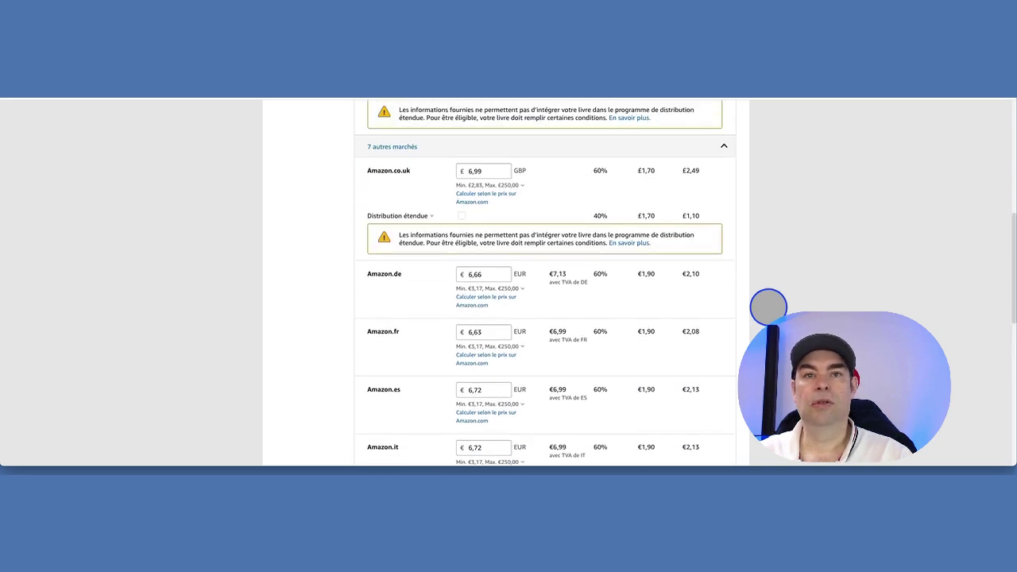
{"action": "scroll", "coordinate": [768, 306], "scroll_direction": "up", "scroll_amount": 4}
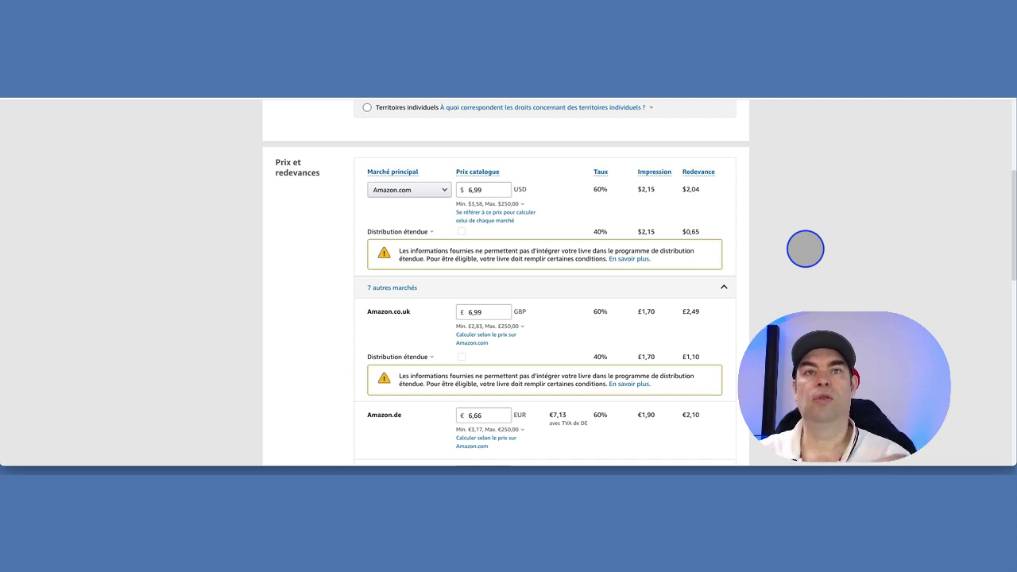
{"action": "scroll", "coordinate": [836, 215], "scroll_direction": "down", "scroll_amount": 1}
{"action": "scroll", "coordinate": [836, 216], "scroll_direction": "down", "scroll_amount": 1}
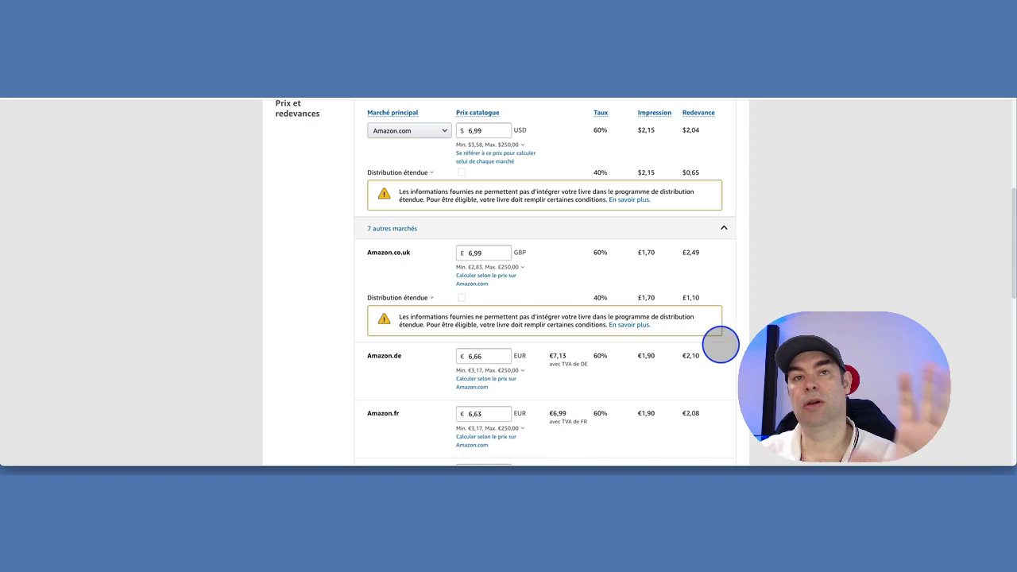
{"action": "scroll", "coordinate": [730, 297], "scroll_direction": "down", "scroll_amount": 3}
{"action": "scroll", "coordinate": [730, 300], "scroll_direction": "down", "scroll_amount": 3}
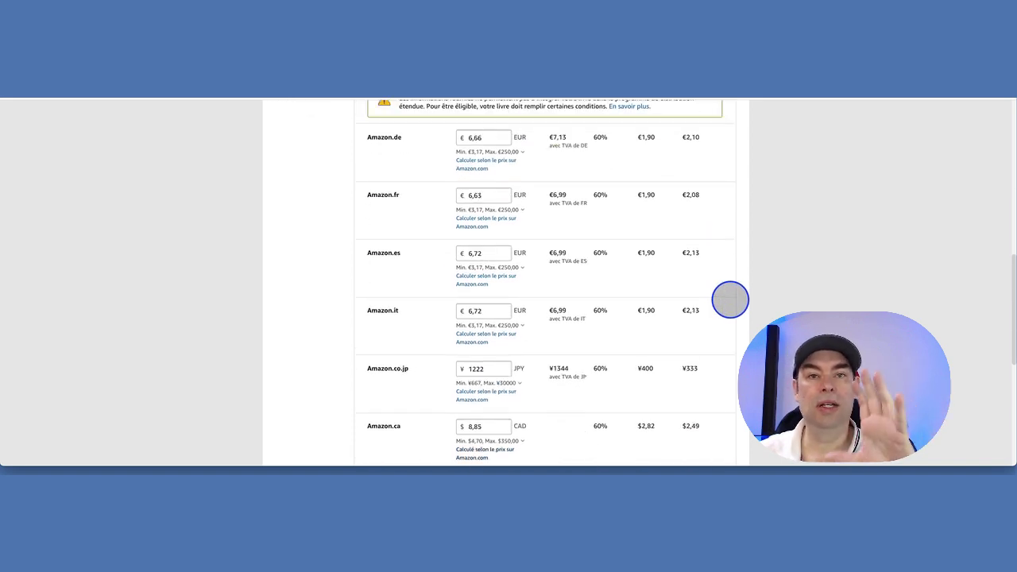
{"action": "scroll", "coordinate": [729, 300], "scroll_direction": "up", "scroll_amount": 4}
{"action": "scroll", "coordinate": [730, 299], "scroll_direction": "up", "scroll_amount": 5}
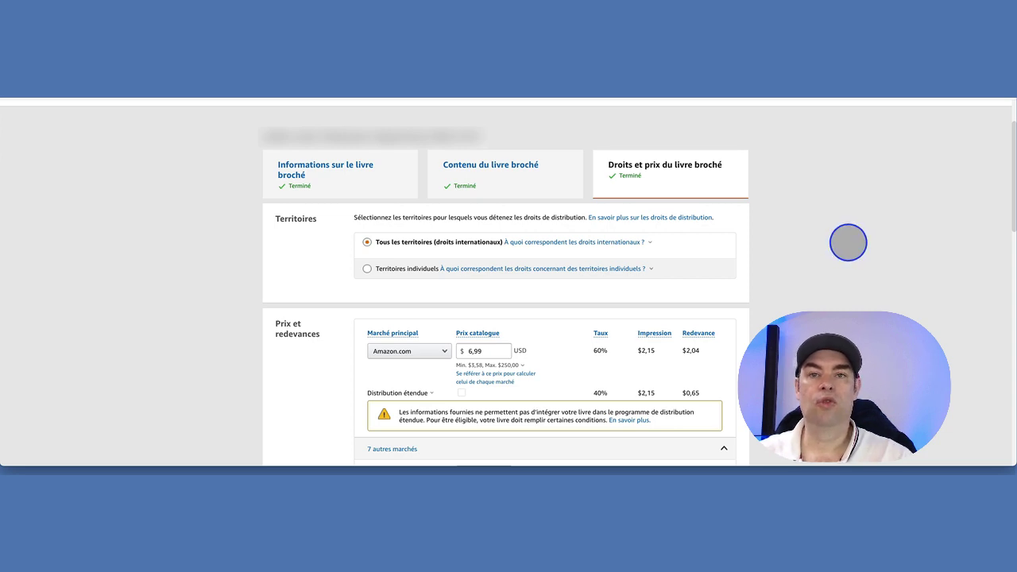
{"action": "scroll", "coordinate": [660, 262], "scroll_direction": "down", "scroll_amount": 1}
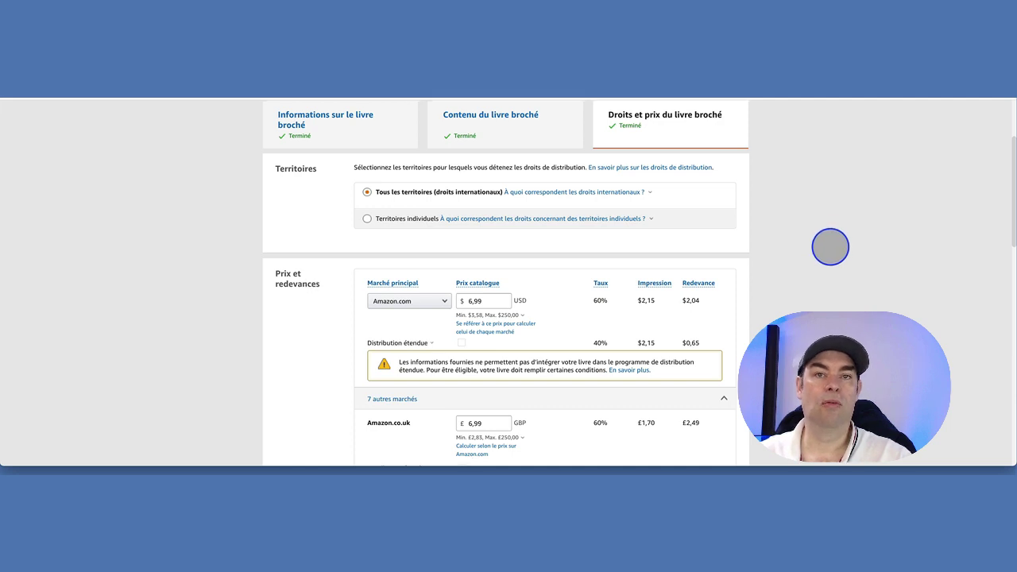
{"action": "scroll", "coordinate": [831, 246], "scroll_direction": "down", "scroll_amount": 1}
{"action": "scroll", "coordinate": [831, 247], "scroll_direction": "down", "scroll_amount": 2}
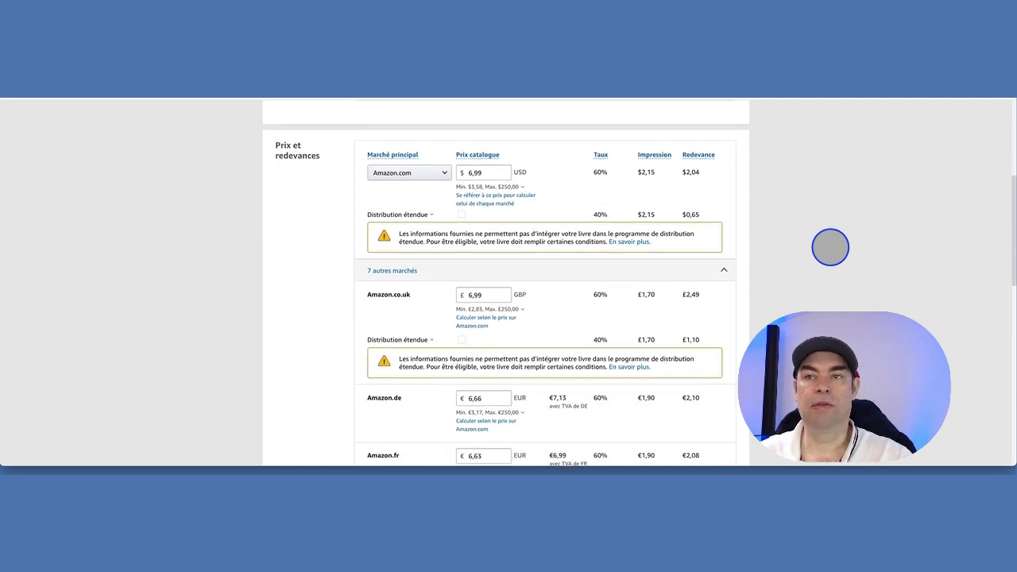